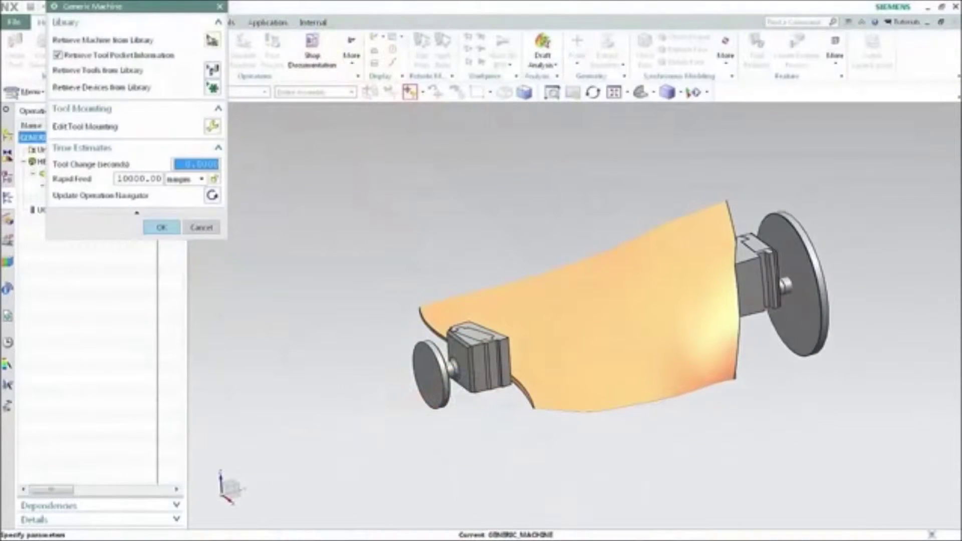
Open the GENERIC_MACHINE settings to retrieve a machine from the library
click(214, 41)
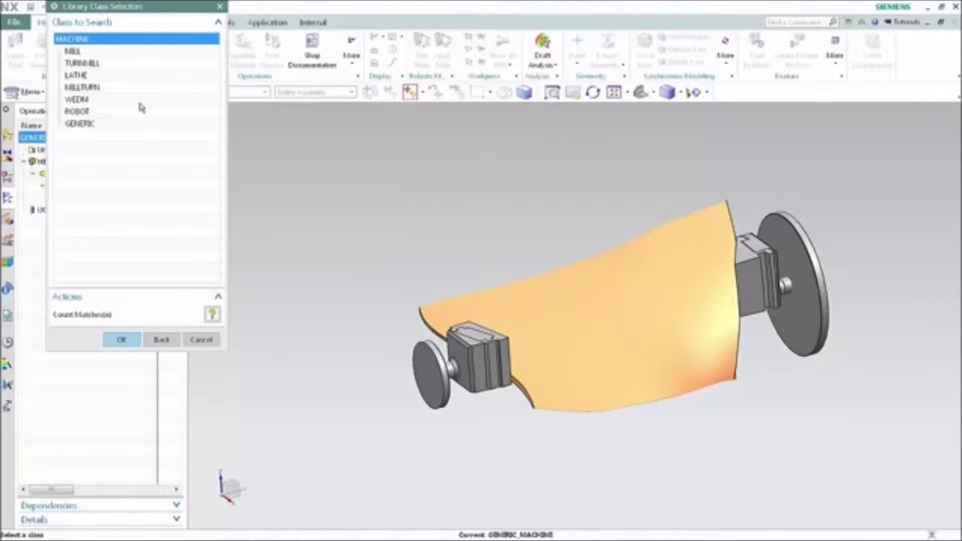
Load the ABB IRB 6640 six-axis robot from the ROBOT library class
click(136, 112)
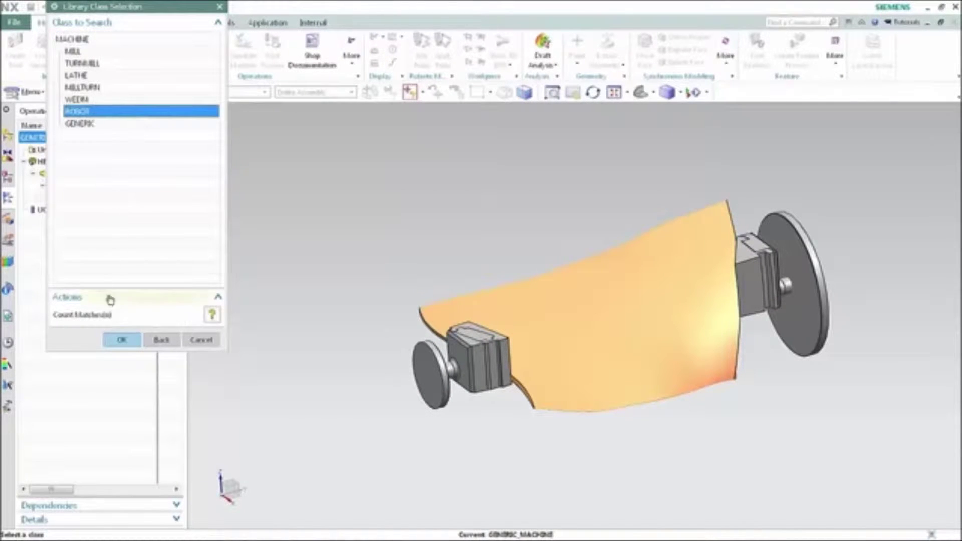
click(123, 341)
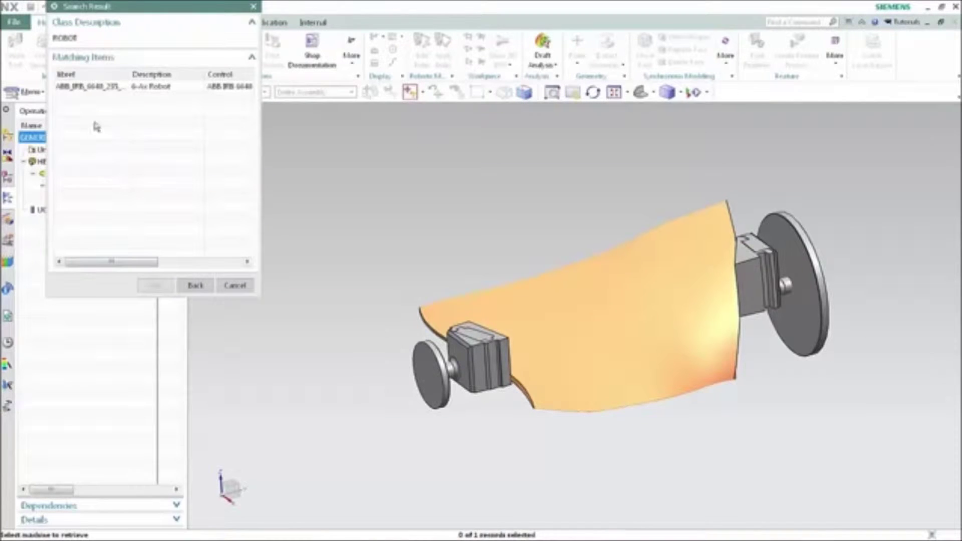
click(94, 86)
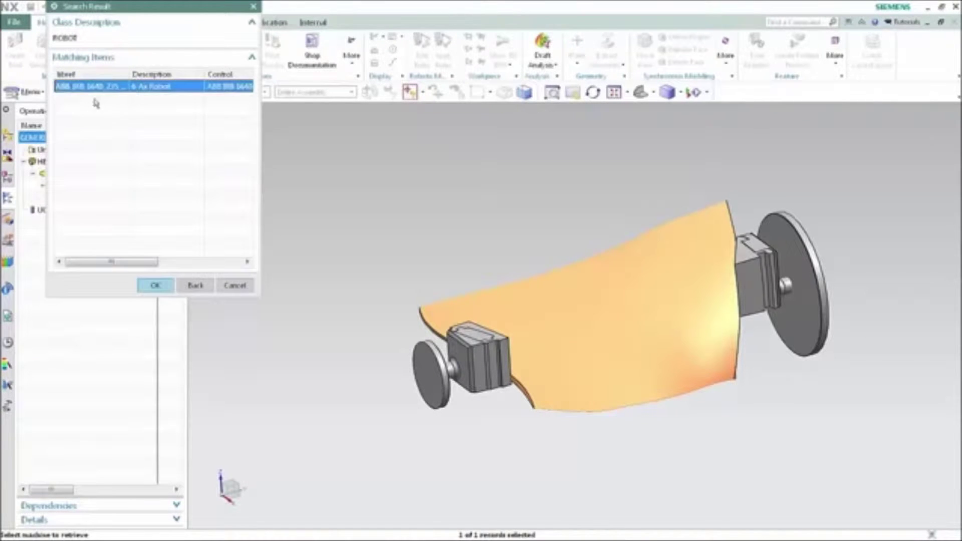
click(156, 286)
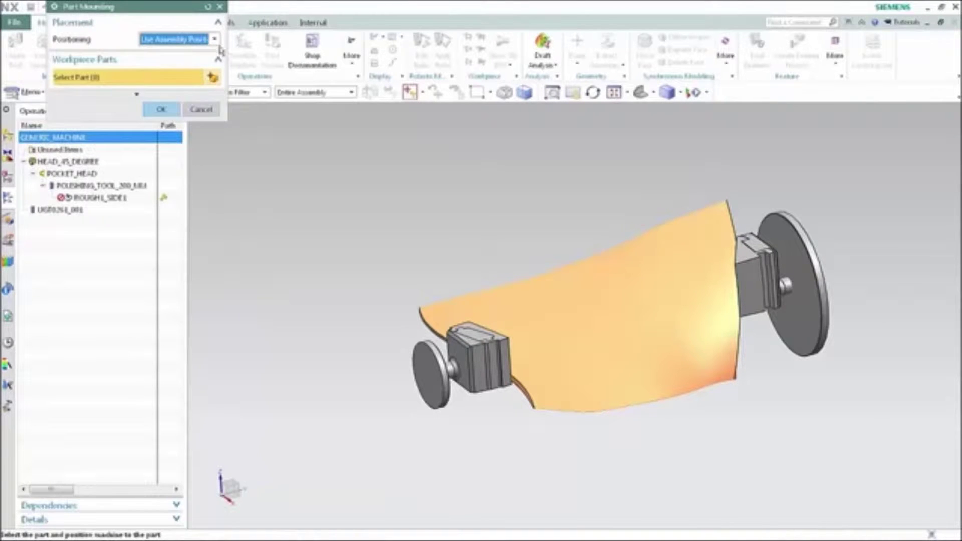
Mount the part using its mount junction, placed at the left disk's centre
click(216, 42)
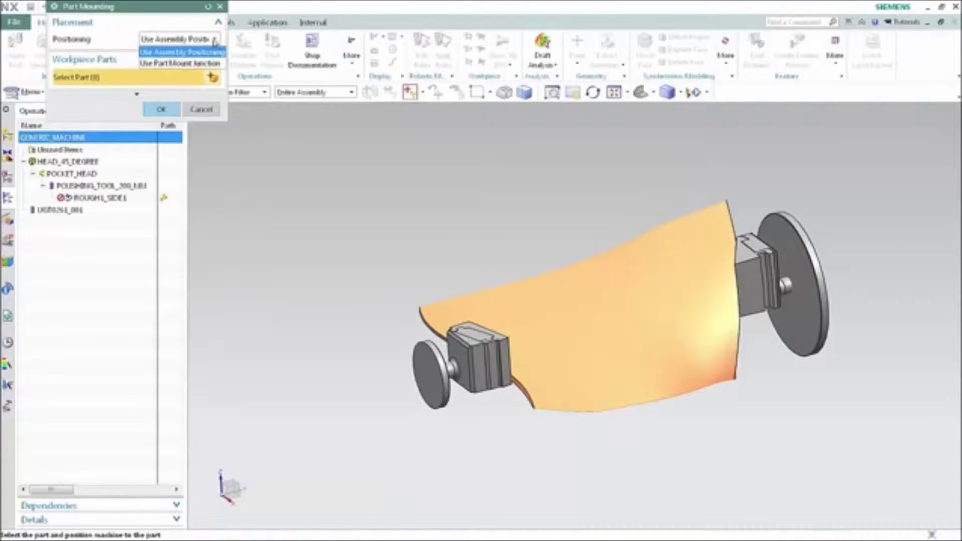
click(209, 64)
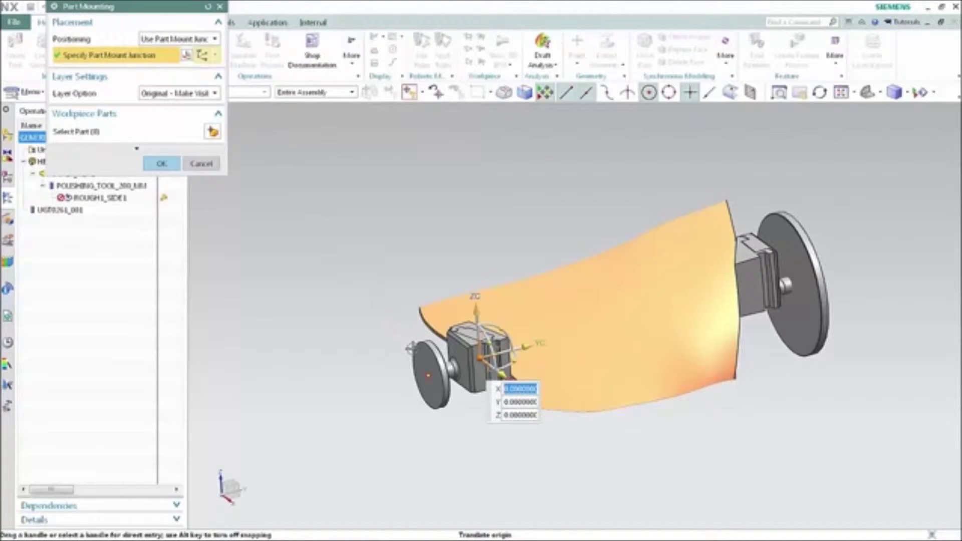
click(411, 347)
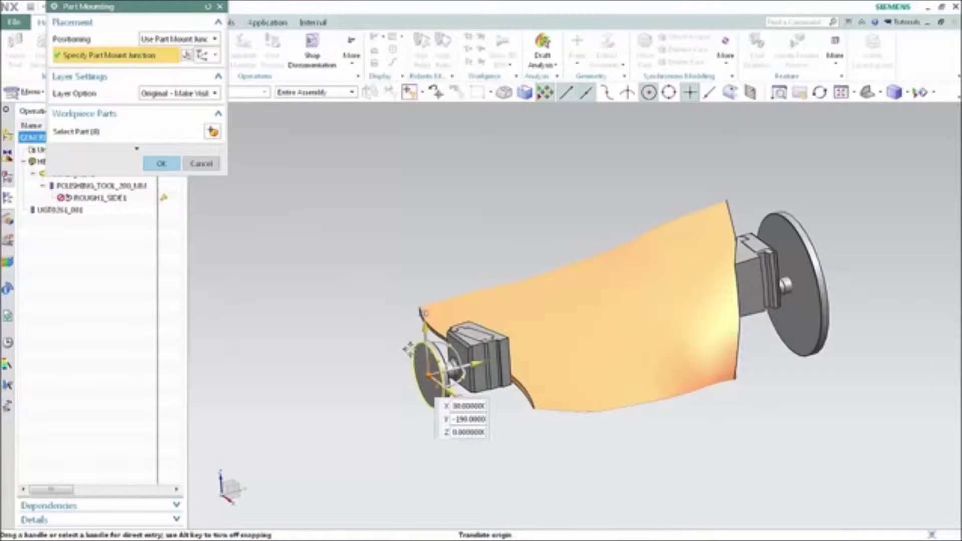
click(161, 165)
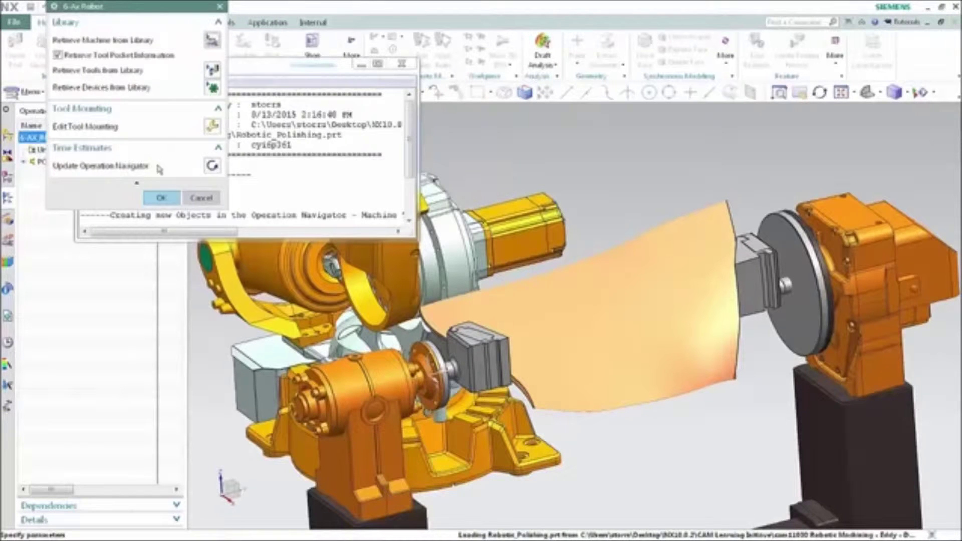
Close the robot settings and information listing, fit the cell, and show the assembly list
click(162, 198)
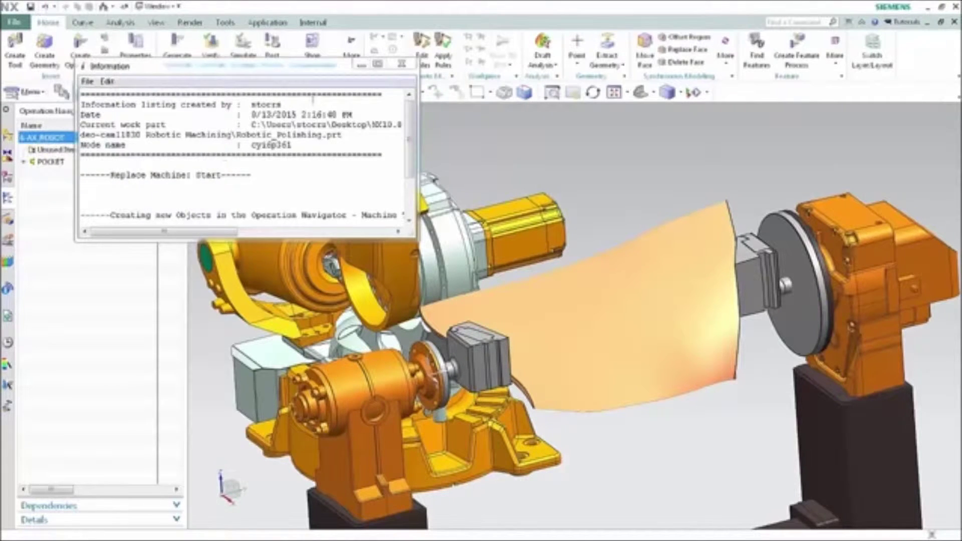
click(403, 64)
key(ctrl+f)
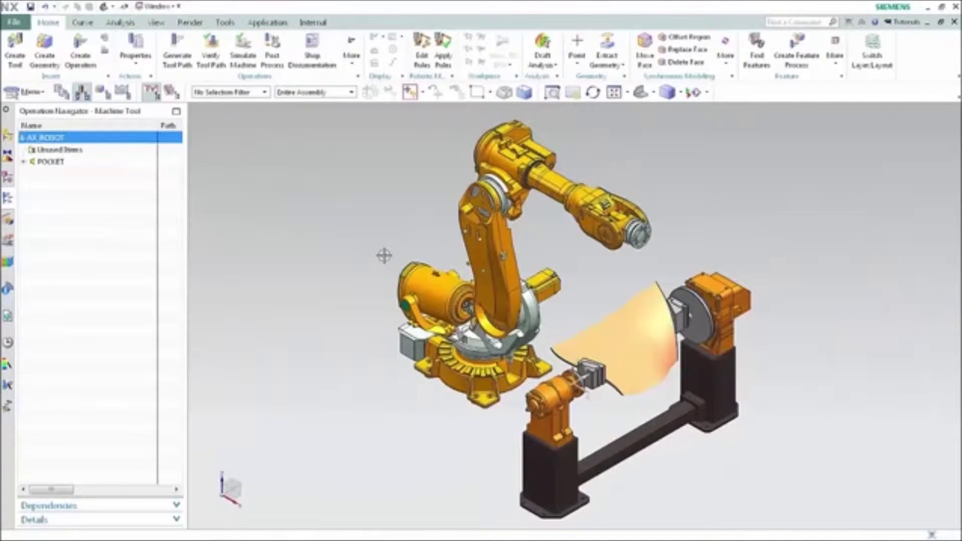
click(7, 134)
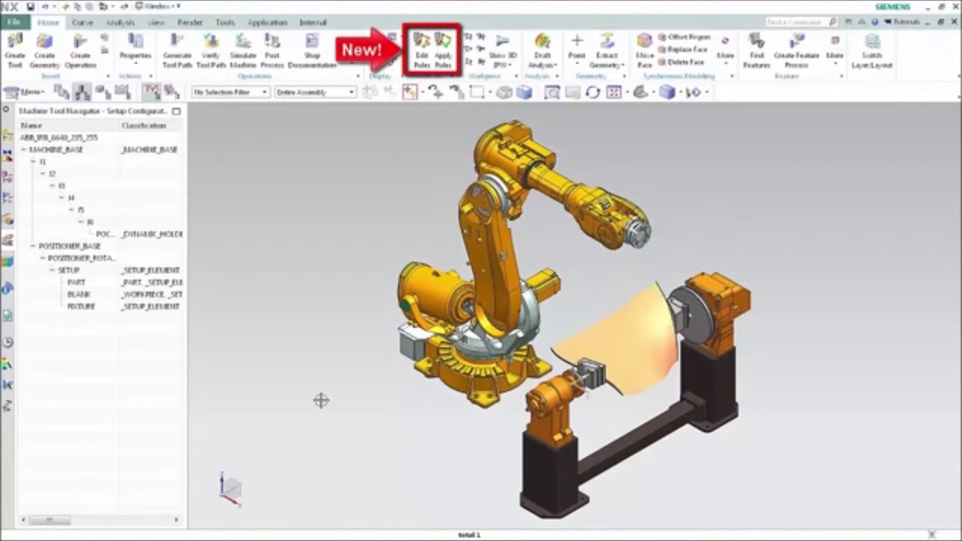
Edit the Robot Tool Orientation rule in ROUGH1_SIDE1's robotics rules
click(7, 198)
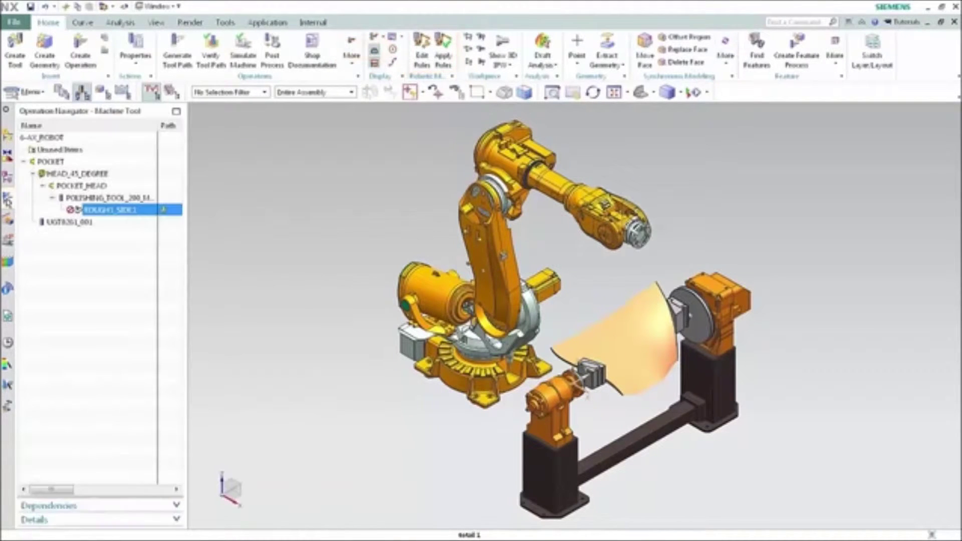
click(420, 50)
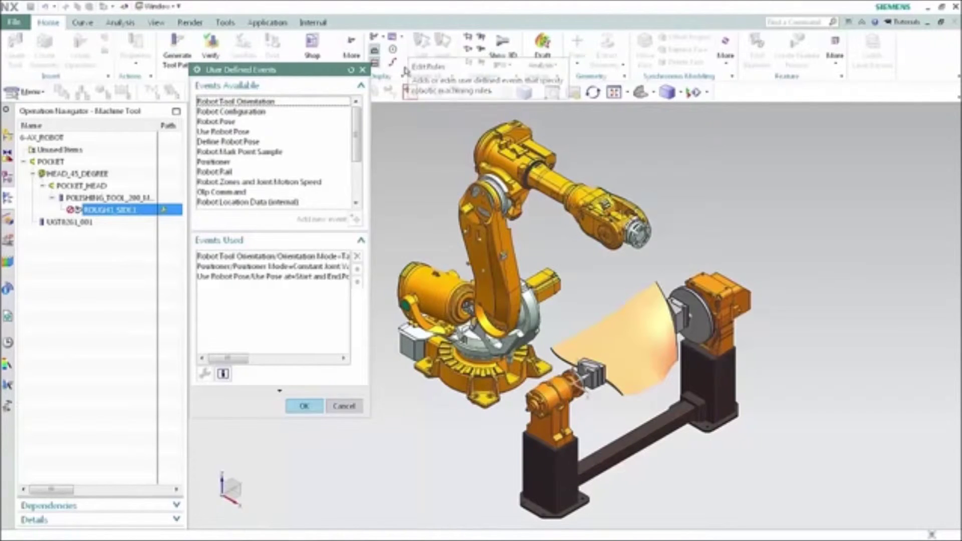
click(290, 257)
double_click(289, 256)
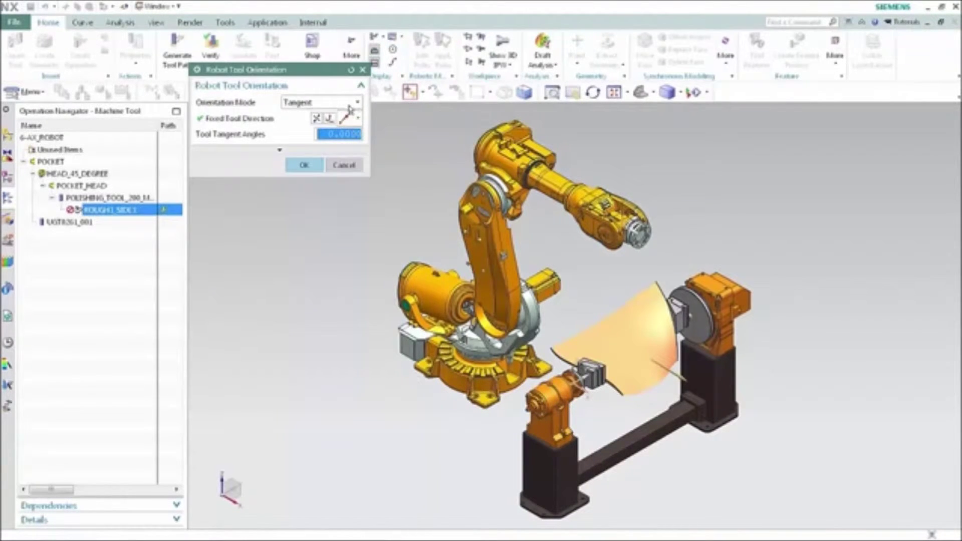
Set the orientation to Fixed with the tool direction along the clamp edge, and confirm
click(353, 103)
click(342, 127)
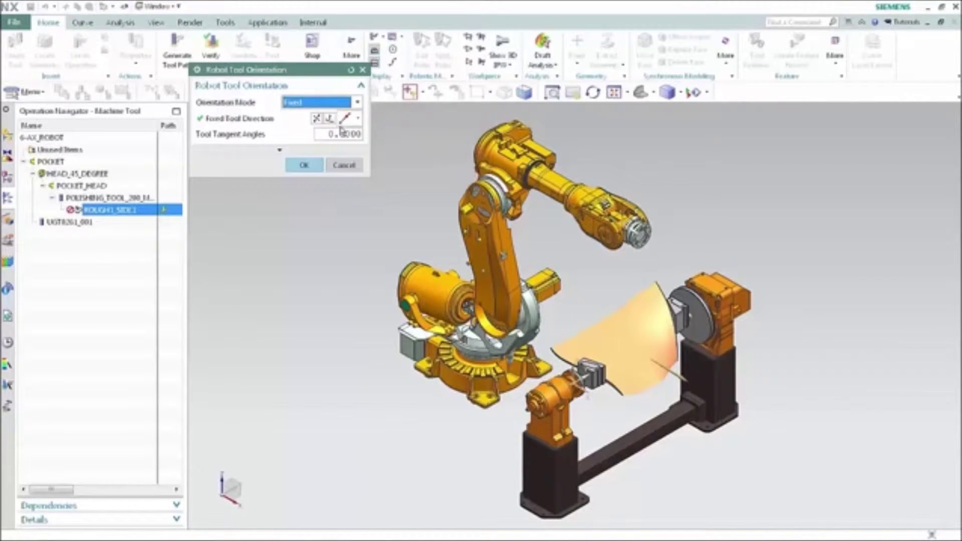
click(358, 119)
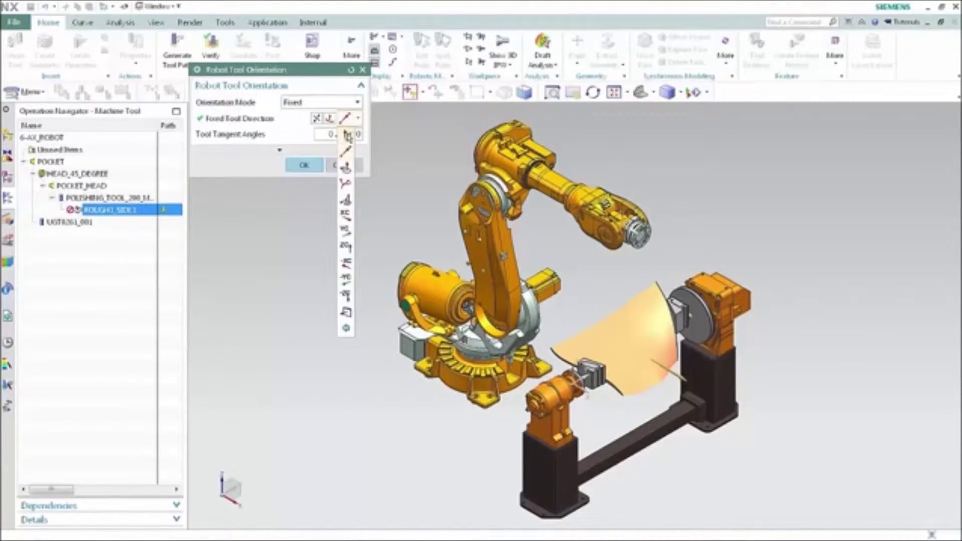
click(347, 135)
scroll(623, 361, up, 5)
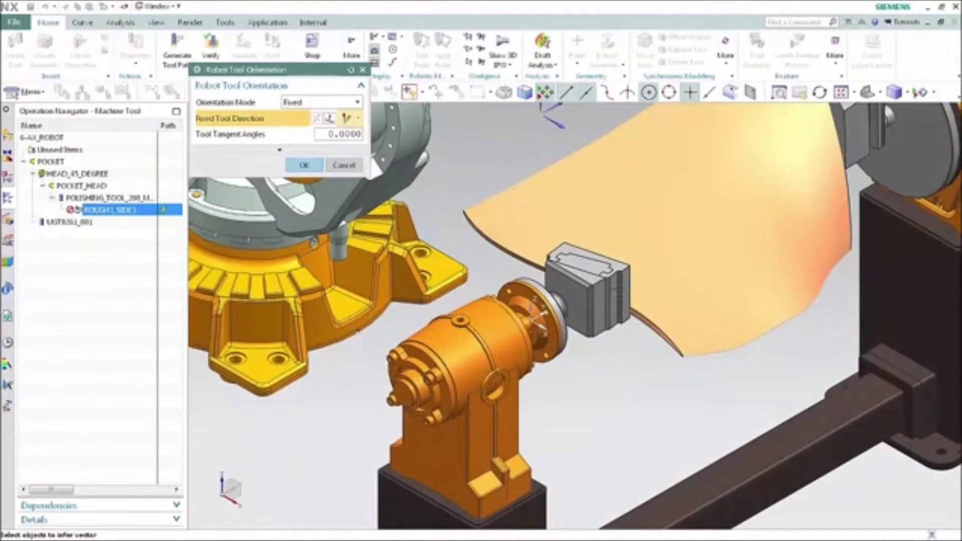
click(621, 261)
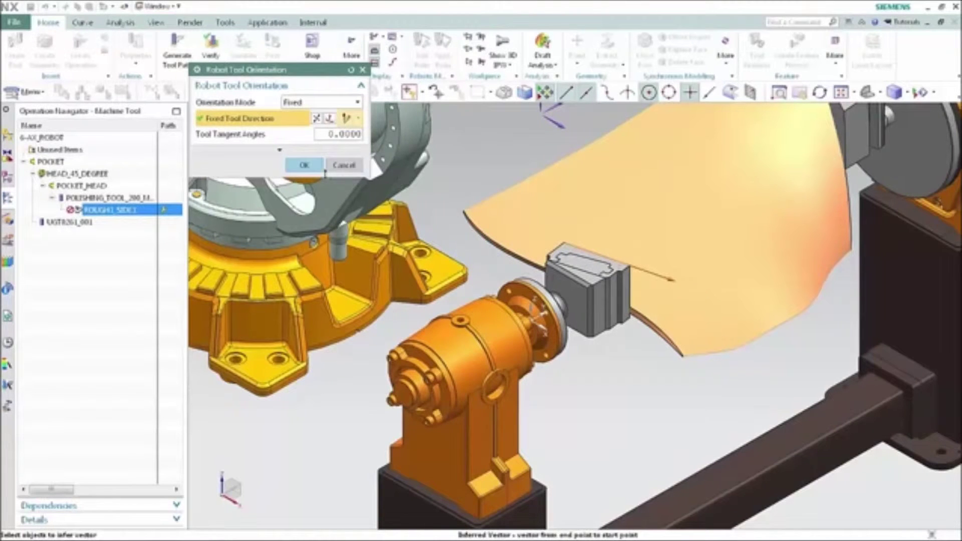
click(304, 165)
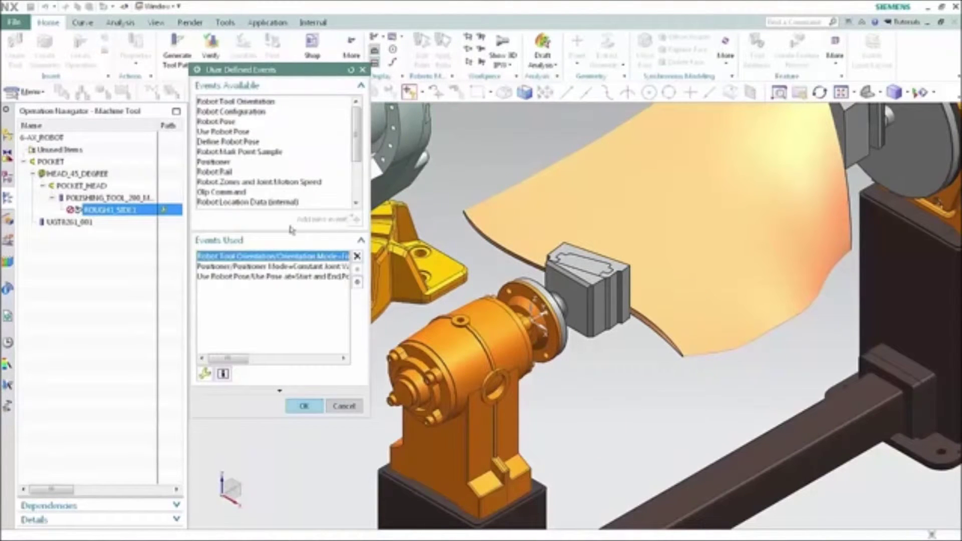
click(306, 406)
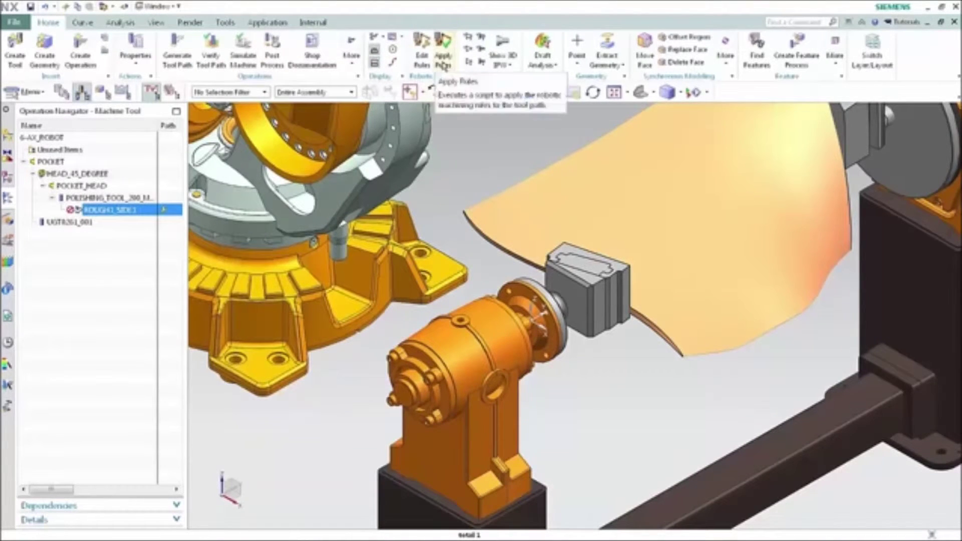
Apply the rules to ROUGH1_SIDE1 and simulate it, continuing past the J5 singularity warning
click(443, 65)
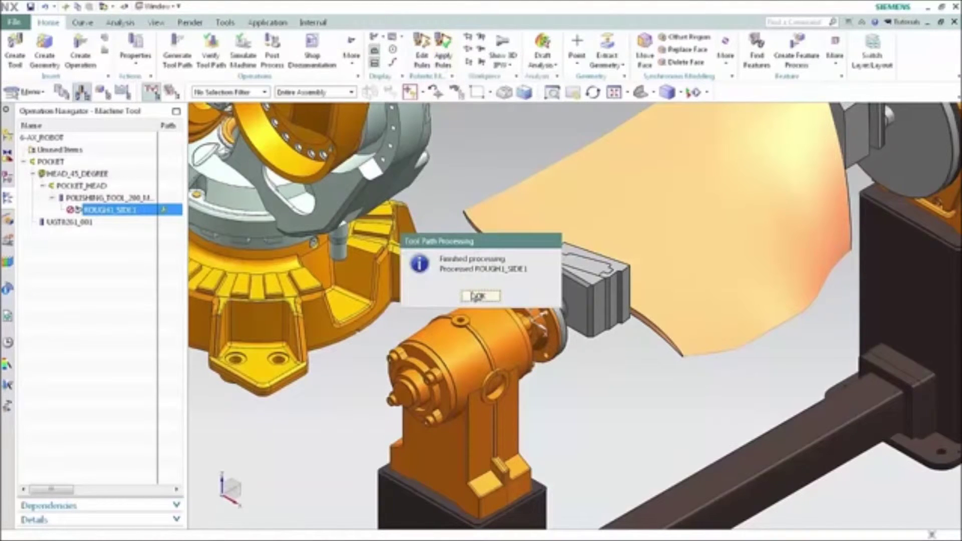
click(477, 296)
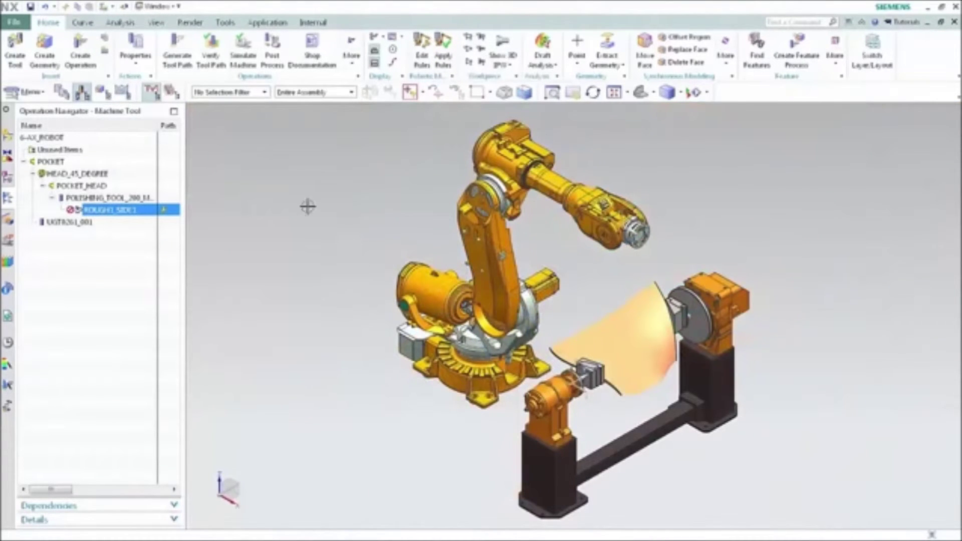
click(243, 55)
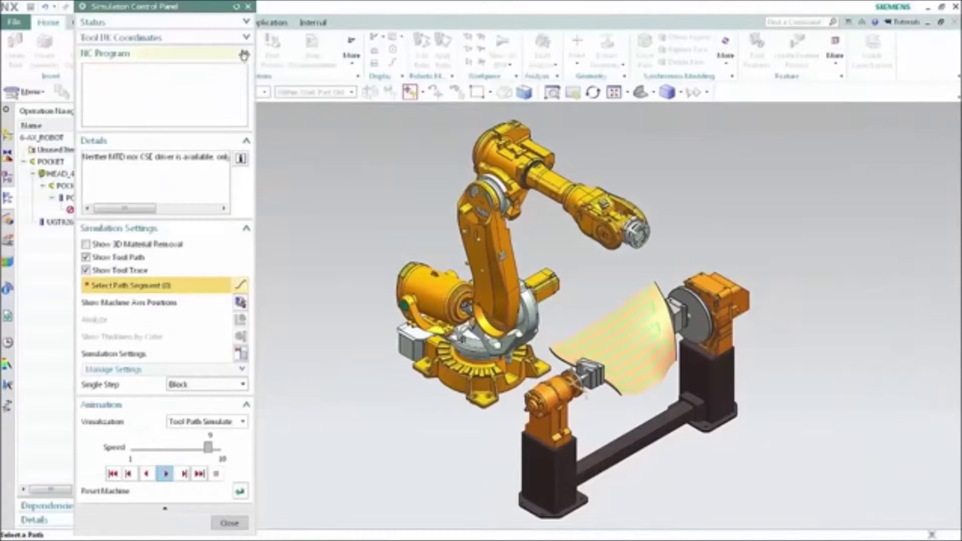
click(169, 476)
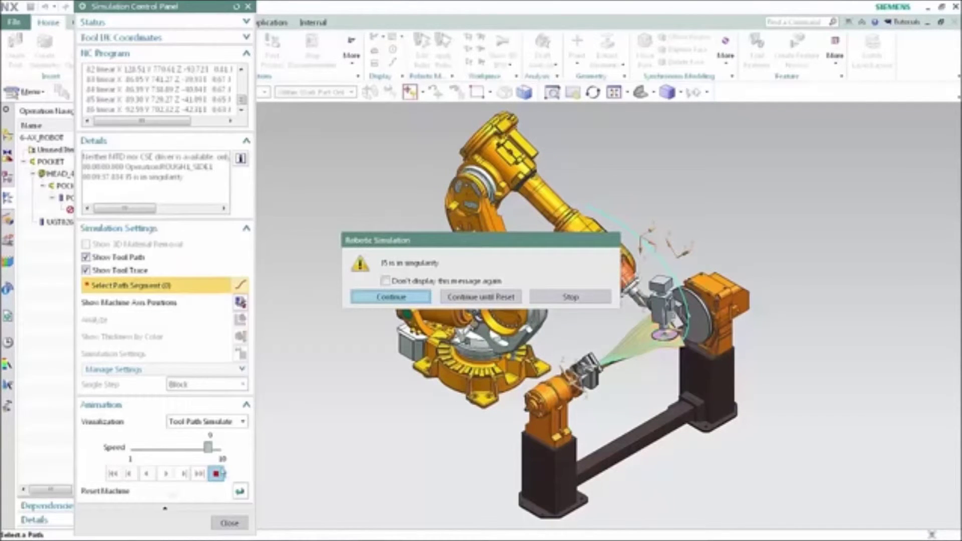
click(475, 297)
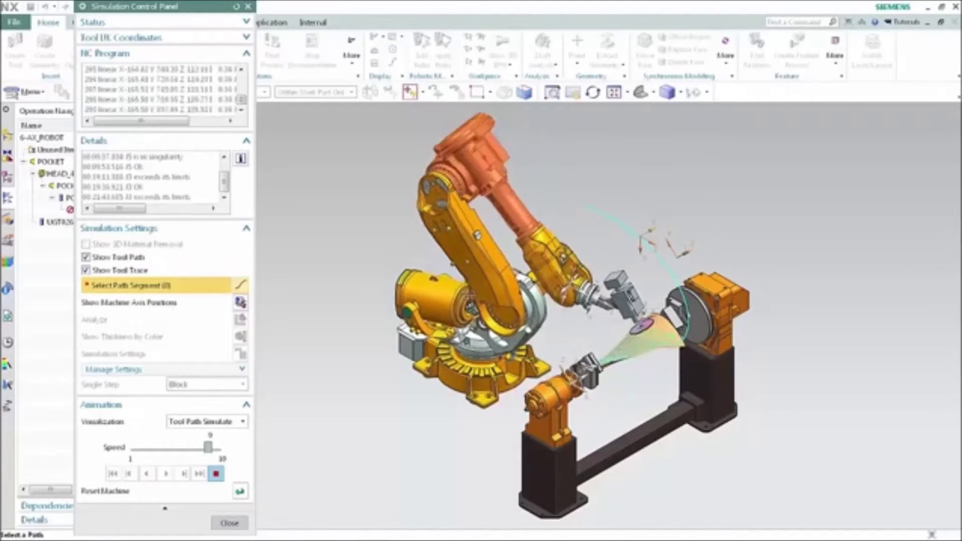
End the simulation and set the Positioner event to Constant Surface Normal along ZC
click(245, 522)
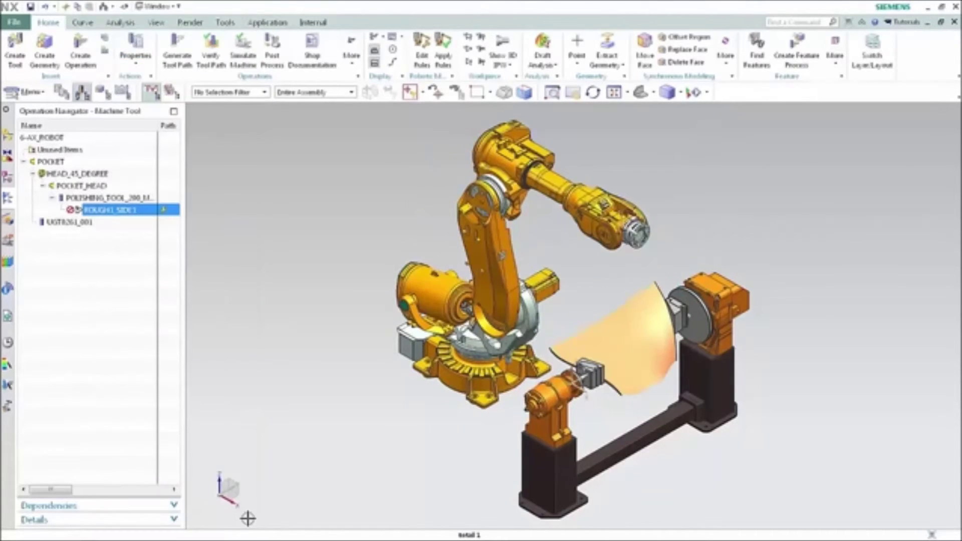
click(421, 59)
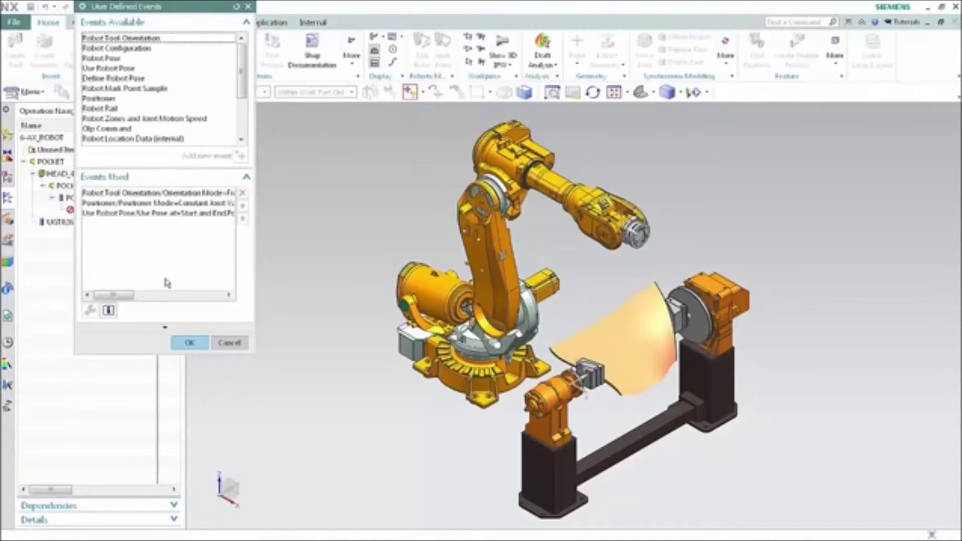
double_click(174, 204)
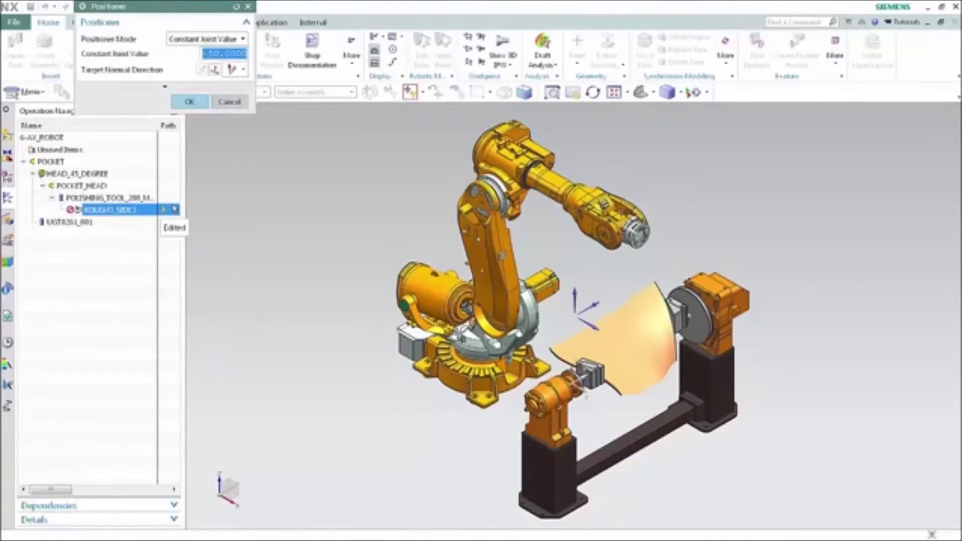
click(243, 40)
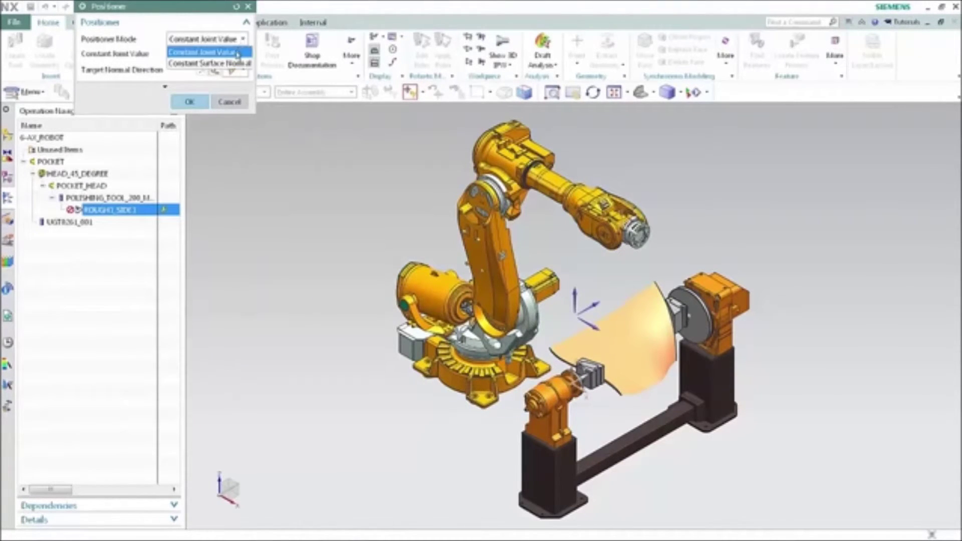
click(236, 62)
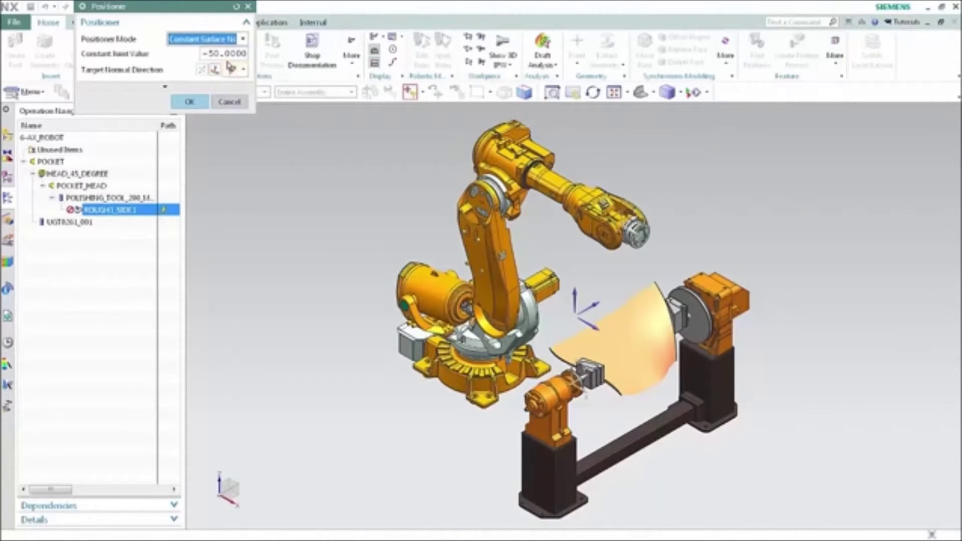
click(243, 71)
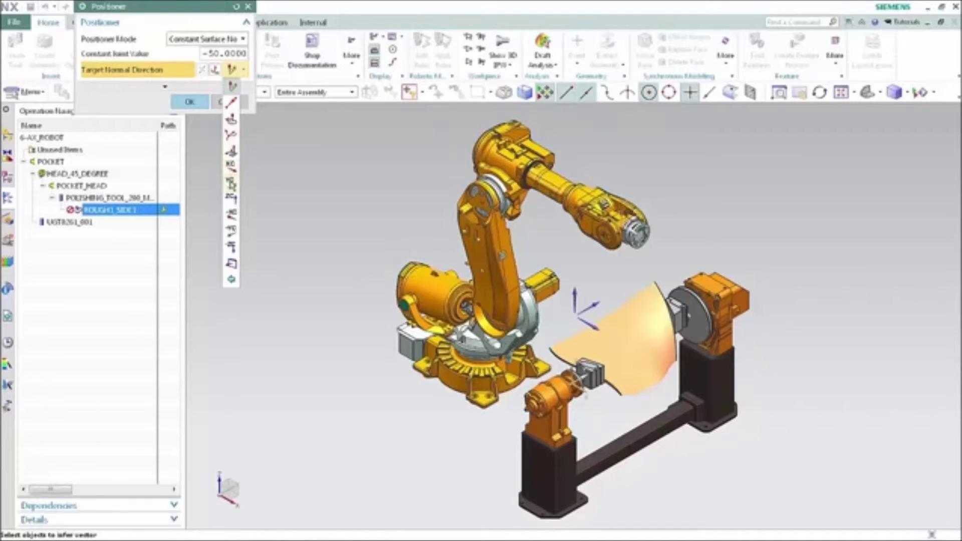
click(232, 196)
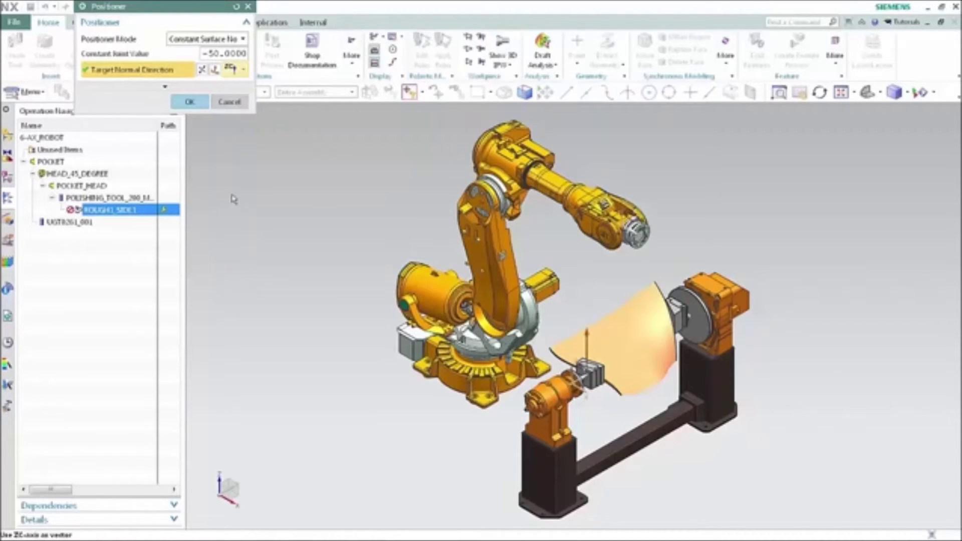
click(190, 102)
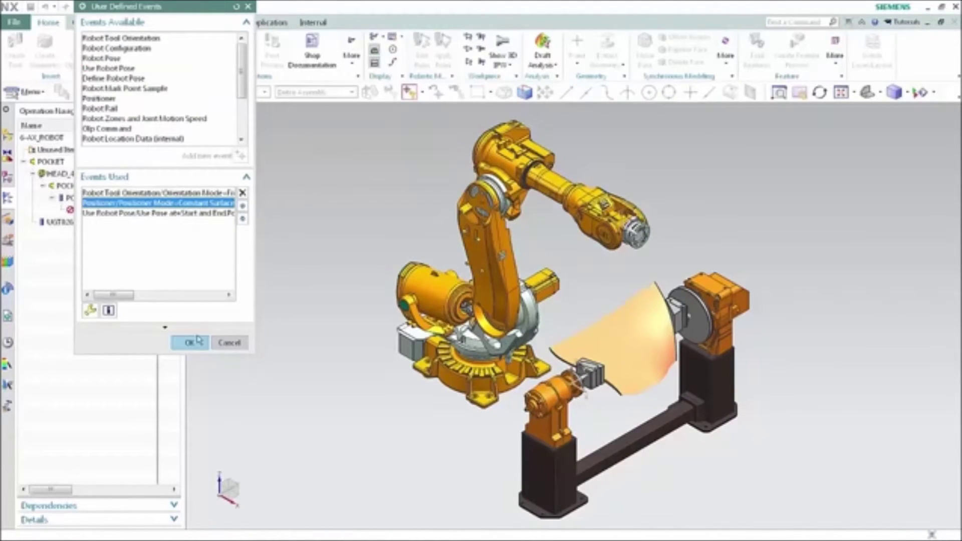
click(189, 342)
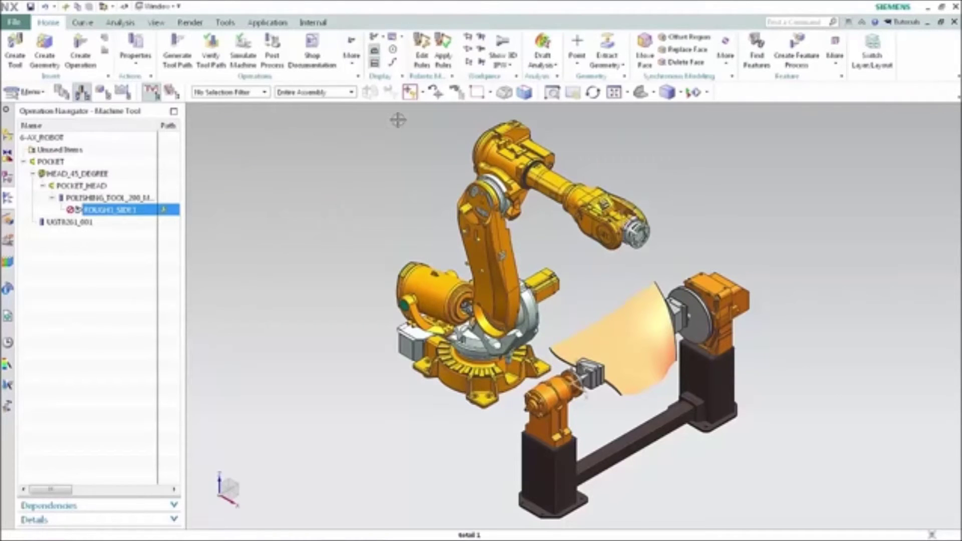
Reapply the rules to ROUGH1_SIDE1 and play its updated machine simulation
click(444, 47)
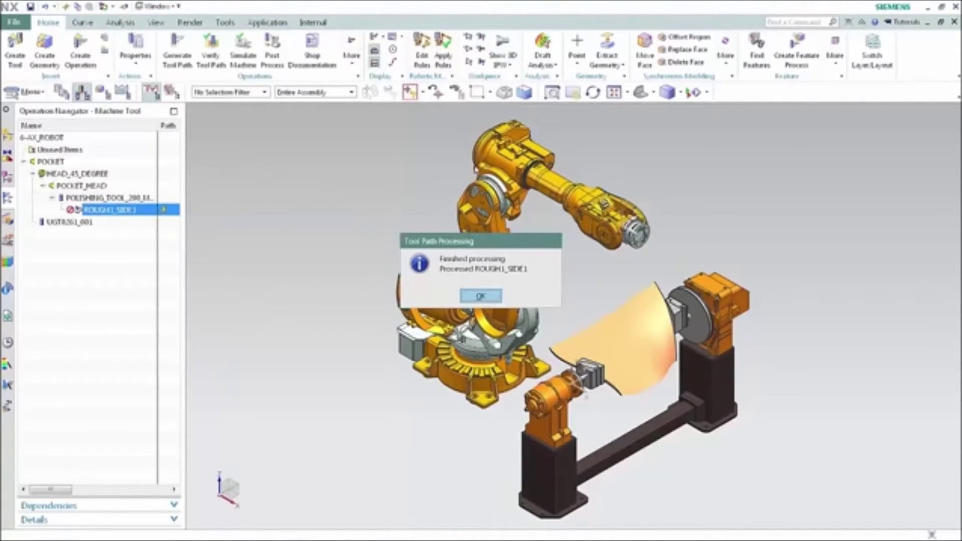
click(499, 296)
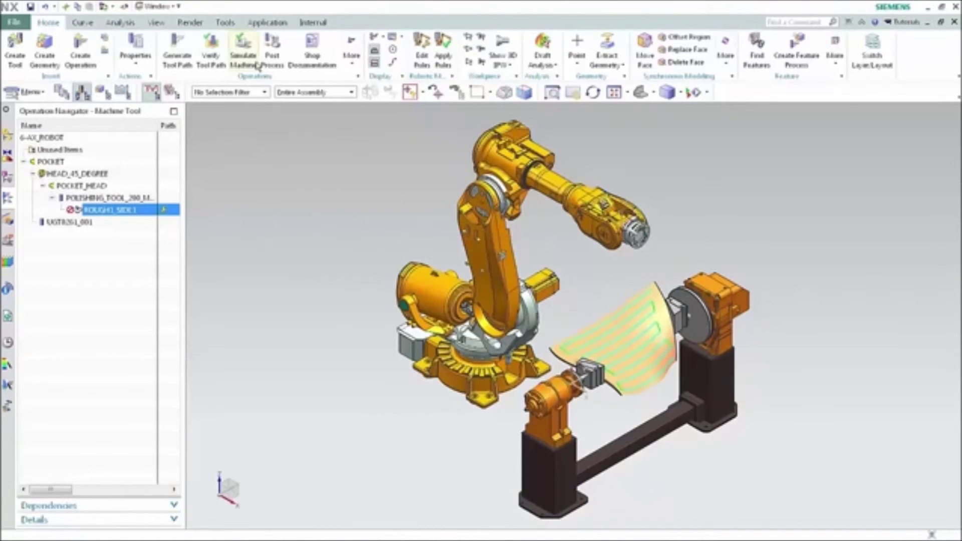
click(240, 52)
click(167, 474)
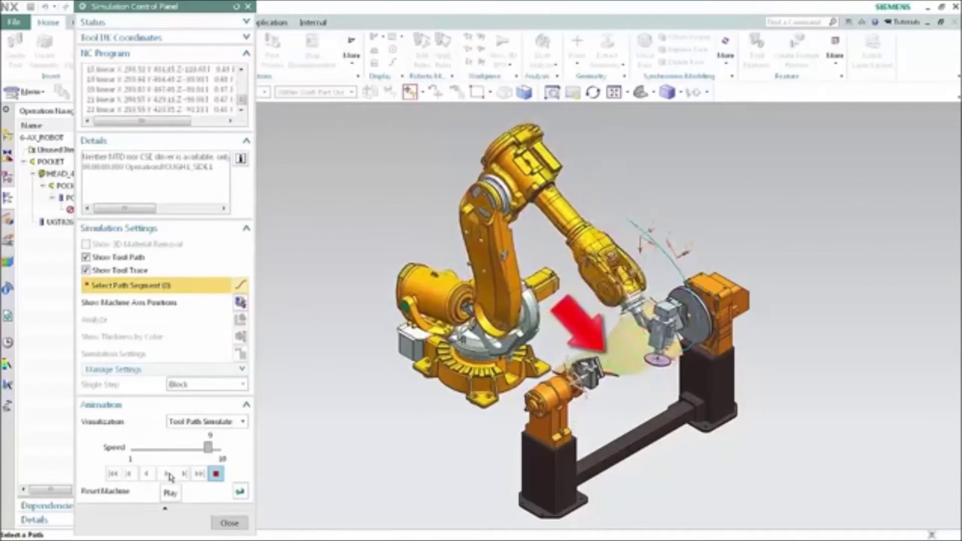